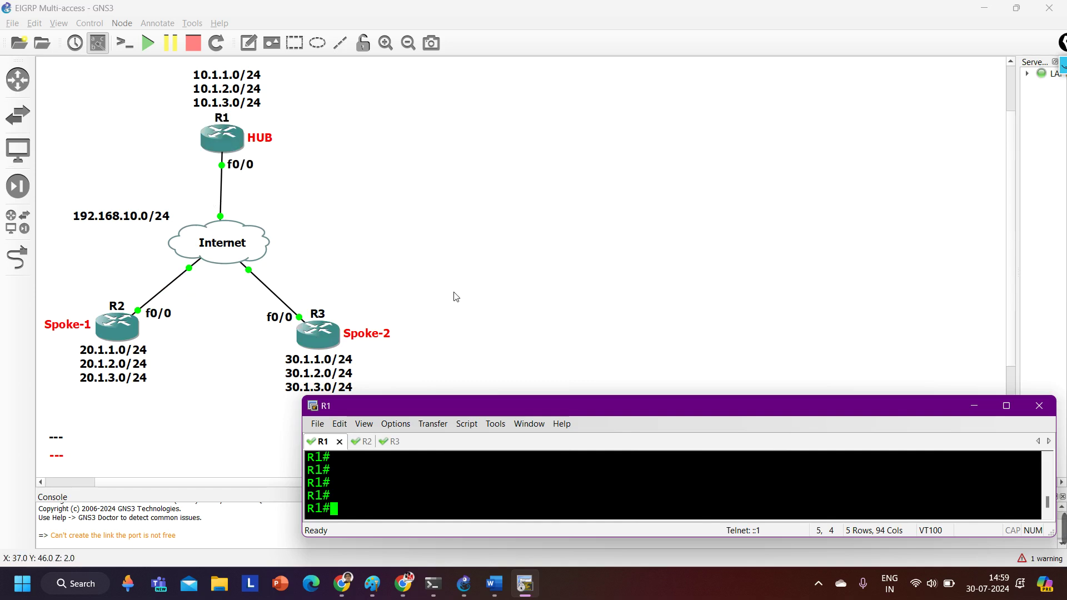
Enlarge R1's console and run 'show ip eigrp interfaces' to confirm EIGRP AS 10 on Fa0/0
drag(533, 395, 568, 161)
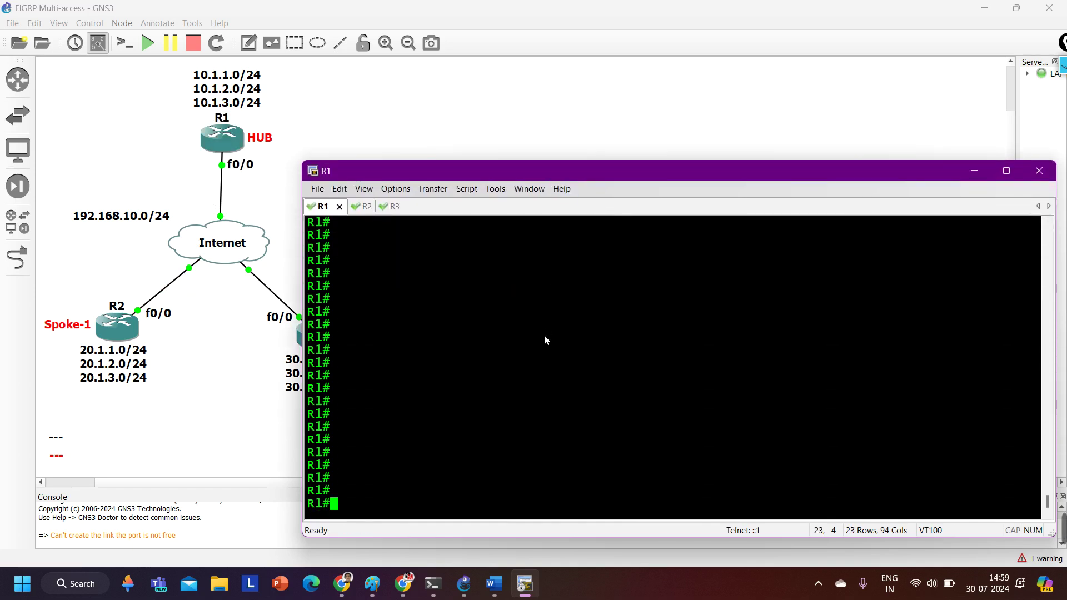
text(show)
key(Tab)
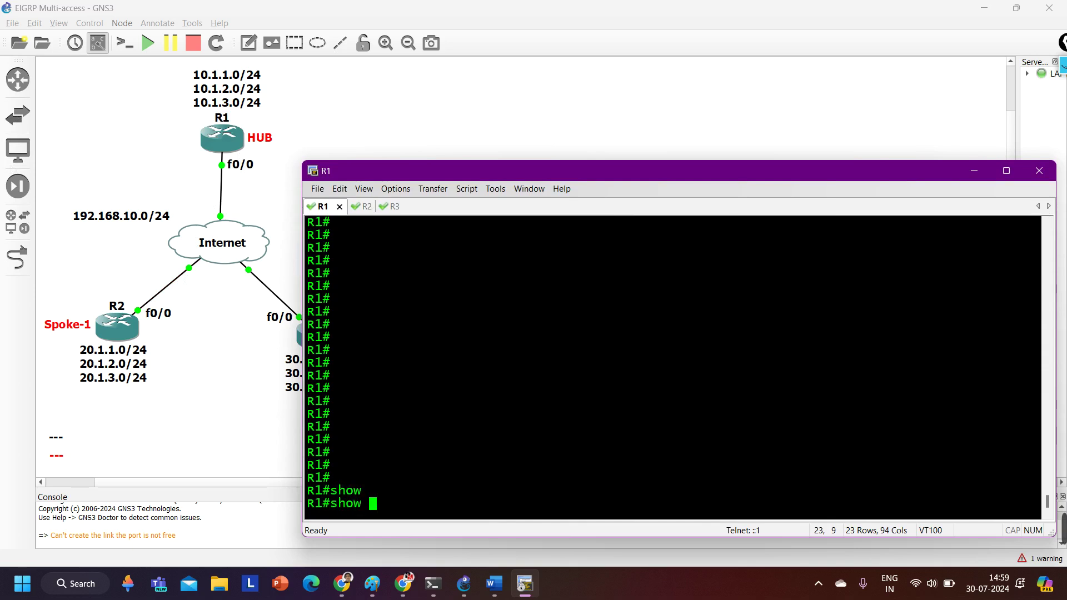
text(ip ei)
key(Tab)
text(int)
key(Return)
text(\)
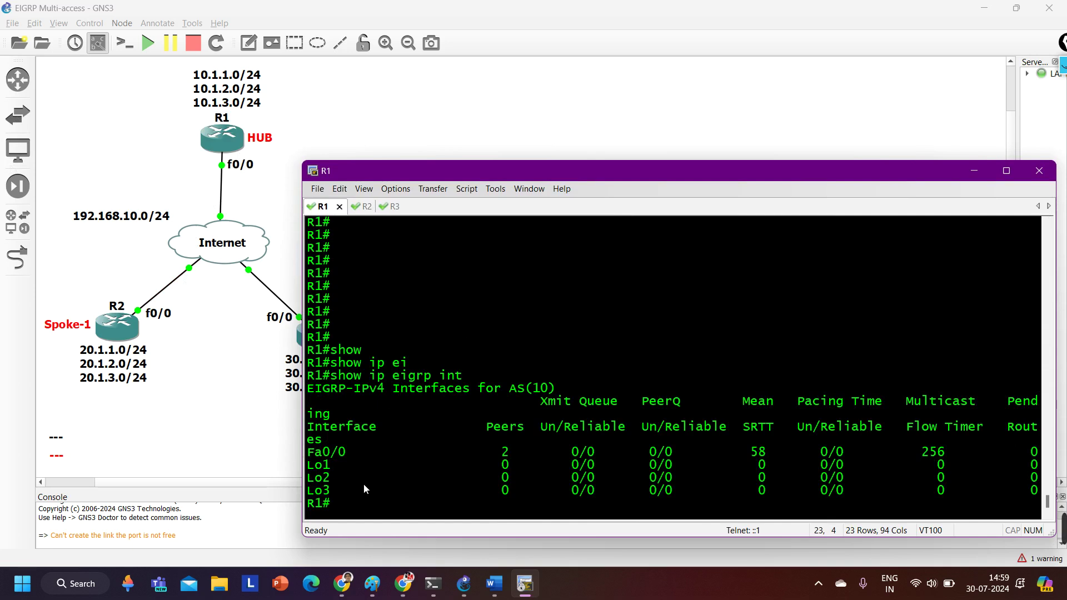
drag(368, 453, 315, 492)
key(Return)
key(Return)
key(Return)
key(Return)
key(Return)
key(Return)
key(Return)
key(Return)
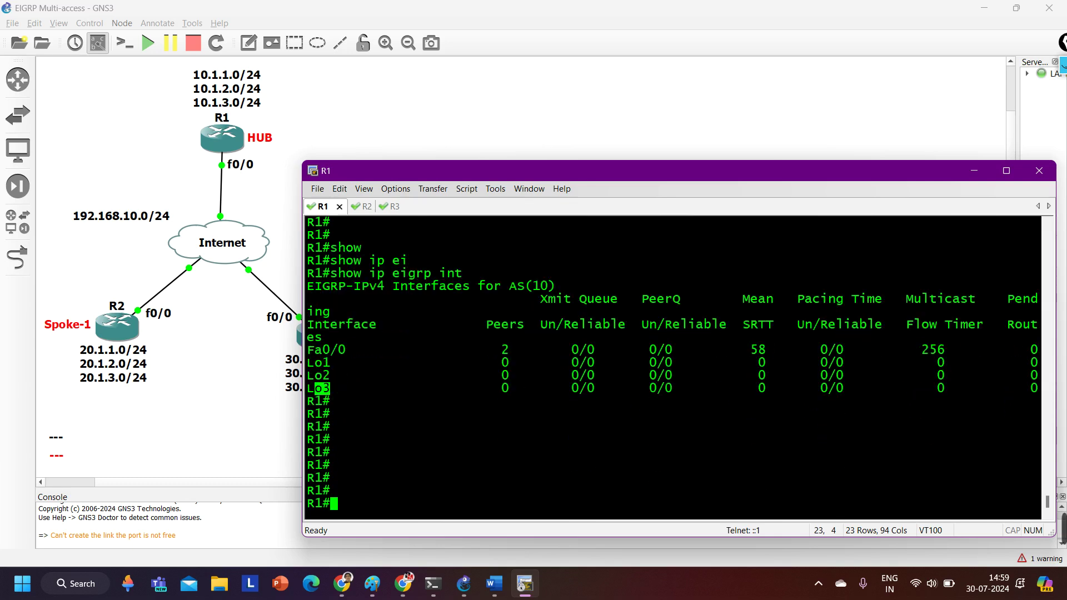
Run 'show ip eigrp neighbors' on R1, noting neighbors 192.168.10.3 and 192.168.10.2, then shrink the console
text(sh)
key(Tab)
text(ip ei)
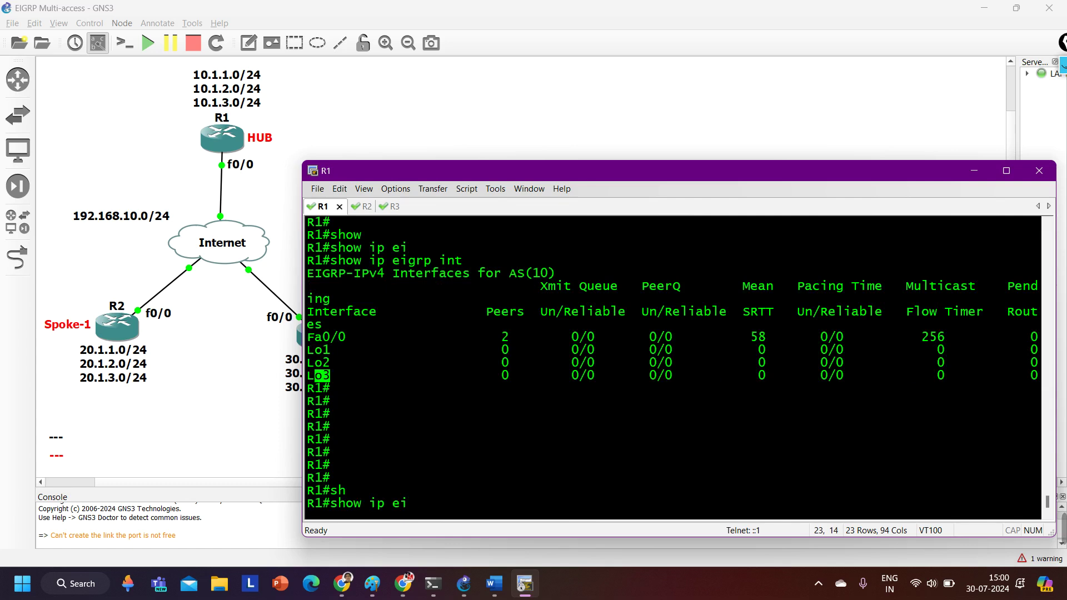
key(Tab)
text(nei)
key(Tab)
key(Return)
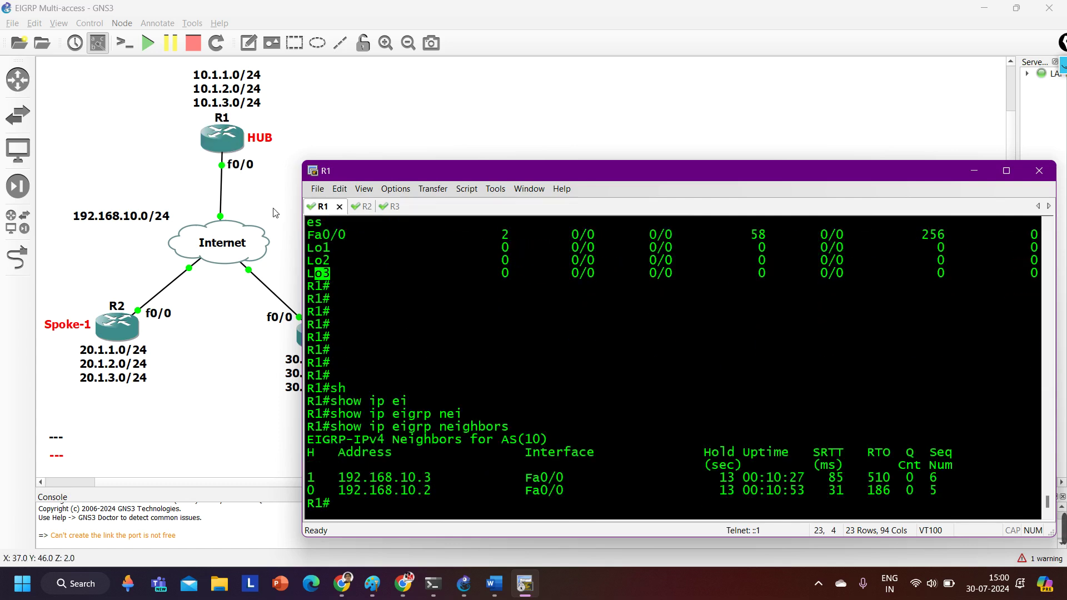
drag(334, 479, 432, 479)
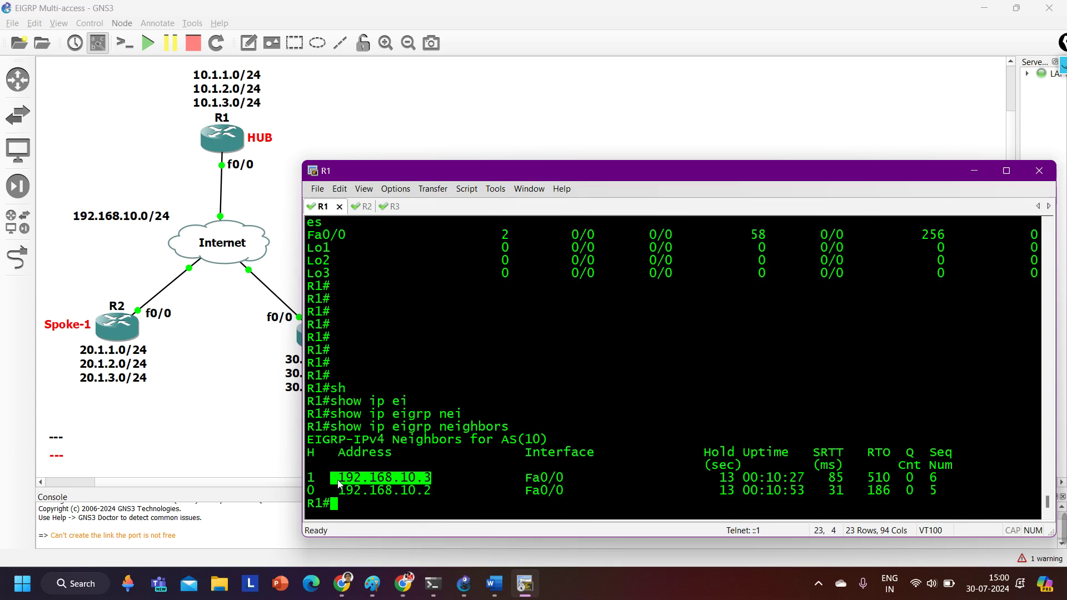
drag(338, 491, 434, 492)
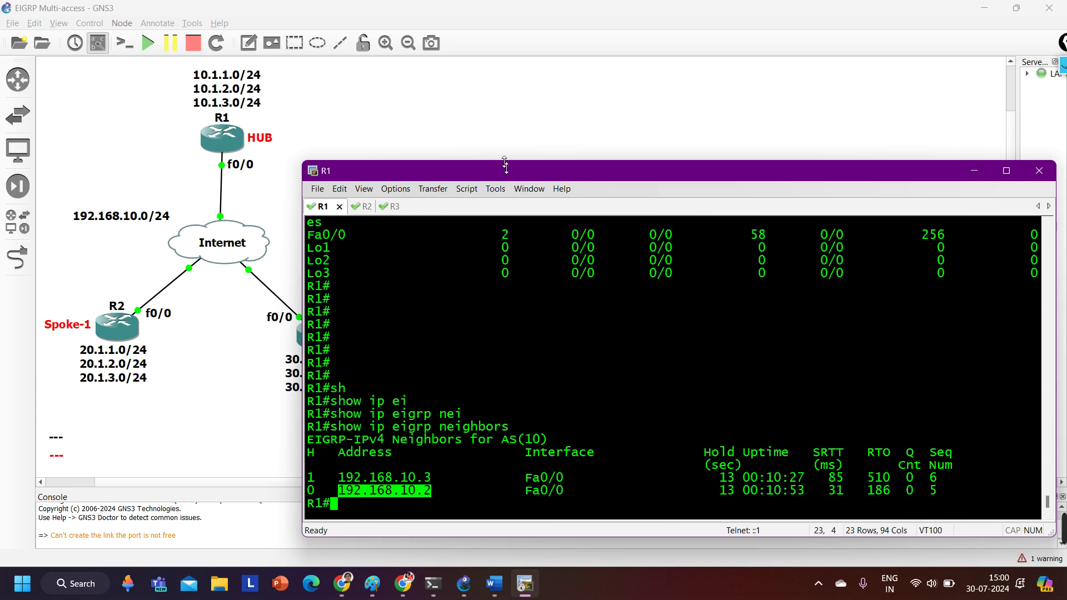
drag(505, 164, 553, 275)
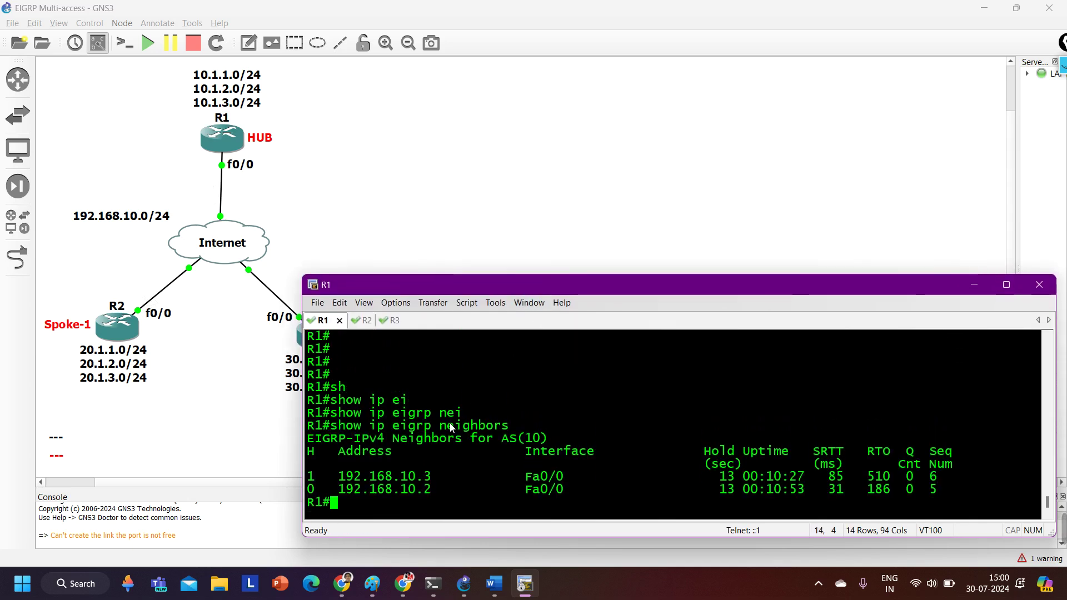
Enter global configuration on R1 and select interface f0/0
text(conf)
key(Tab)
key(Return)
key(Return)
key(Return)
key(Return)
key(Return)
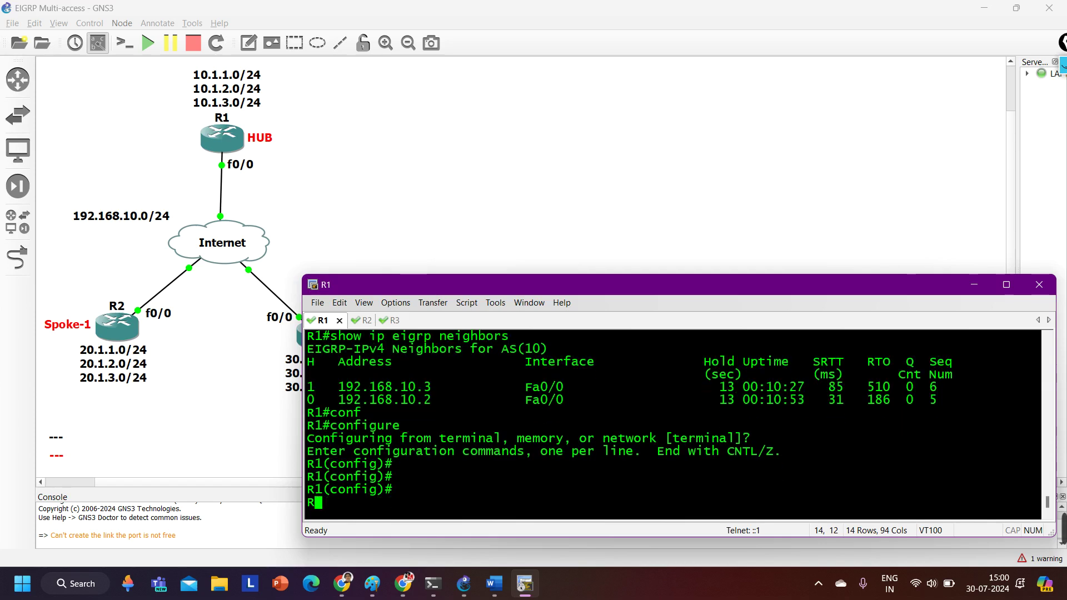
key(Return)
key(Return)
key(Return)
key(Return)
text(int )
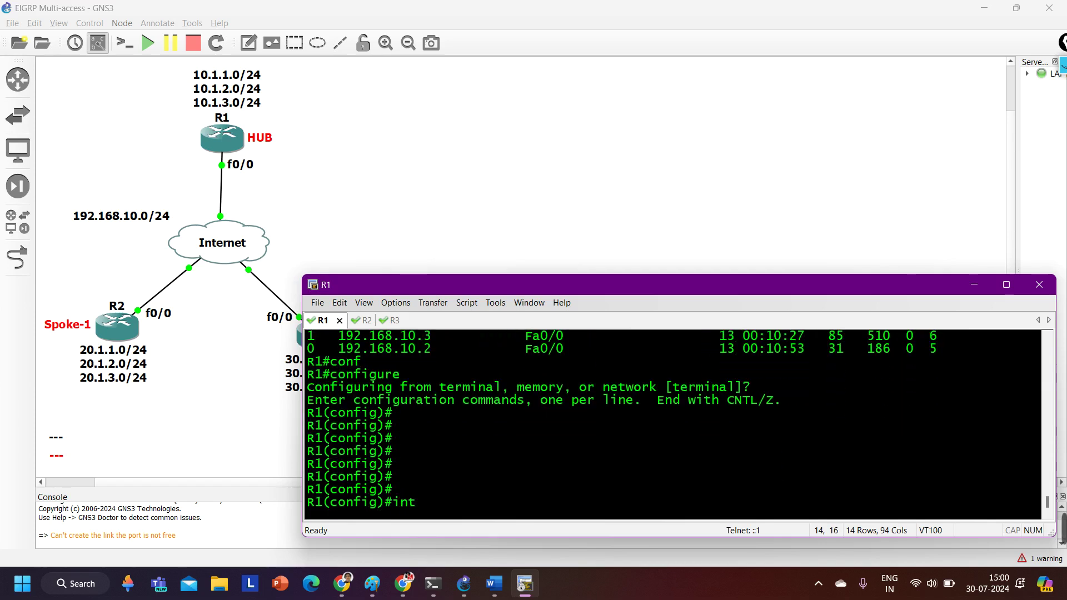
text(f0/0)
key(Return)
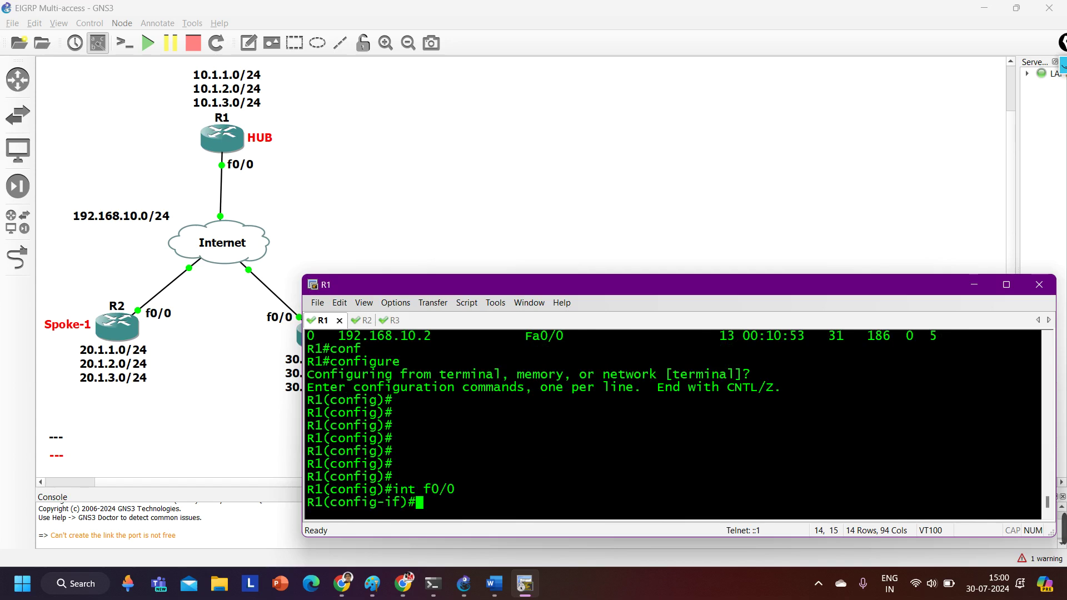
Begin entering ip bandwidth-percent eigrp on f0/0, correcting the mistyped command
text(ipb a)
key(Tab)
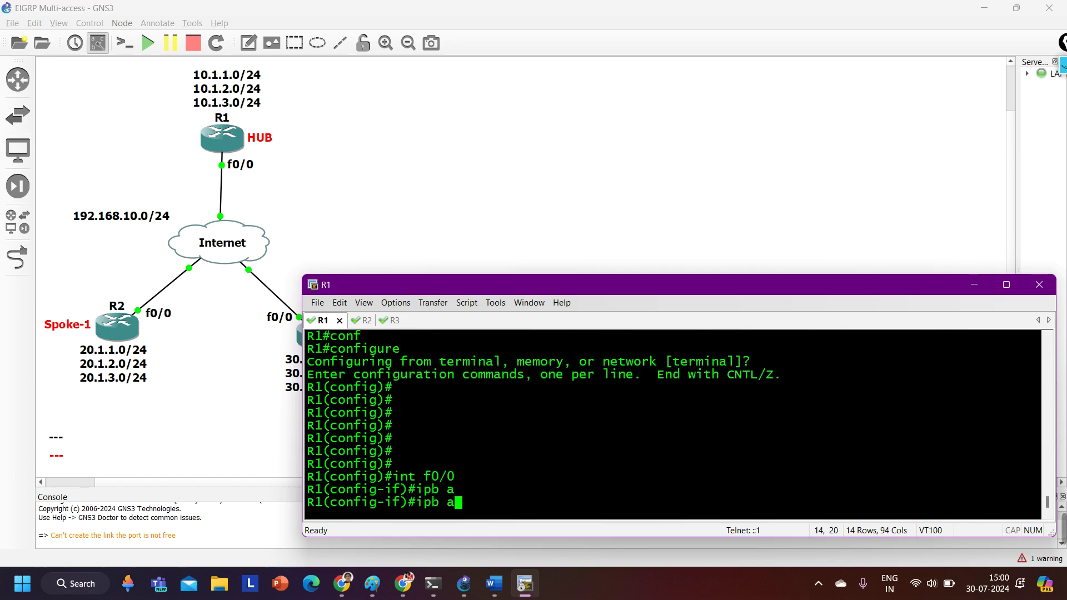
key(BackSpace)
key(BackSpace)
key(BackSpace)
text(ban)
key(Tab)
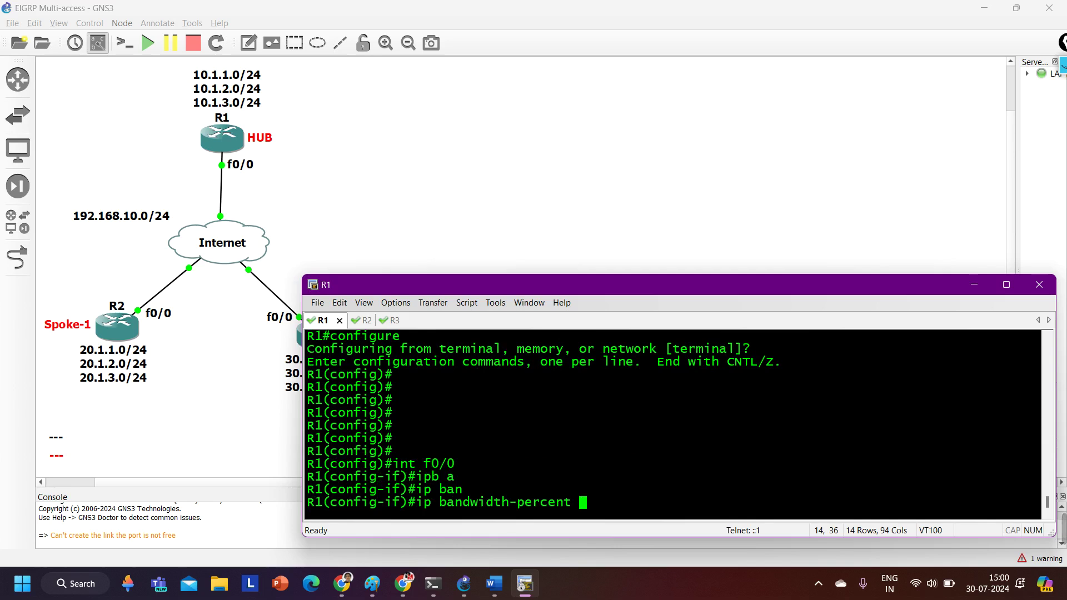
text(ei)
key(Tab)
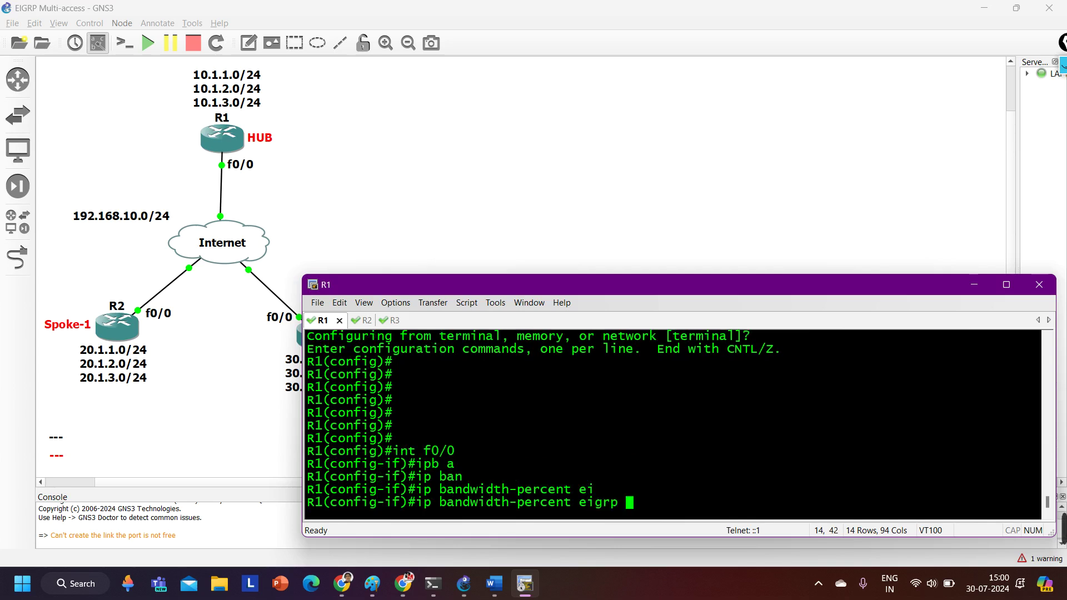
key(BackSpace)
key(BackSpace)
key(BackSpace)
key(BackSpace)
key(BackSpace)
key(BackSpace)
key(BackSpace)
key(BackSpace)
key(BackSpace)
key(BackSpace)
key(BackSpace)
key(BackSpace)
key(BackSpace)
key(BackSpace)
key(BackSpace)
key(BackSpace)
key(BackSpace)
key(BackSpace)
key(BackSpace)
key(BackSpace)
key(BackSpace)
key(BackSpace)
key(BackSpace)
Run 'do show ip protocols' to confirm the EIGRP process is AS 10
text(do)
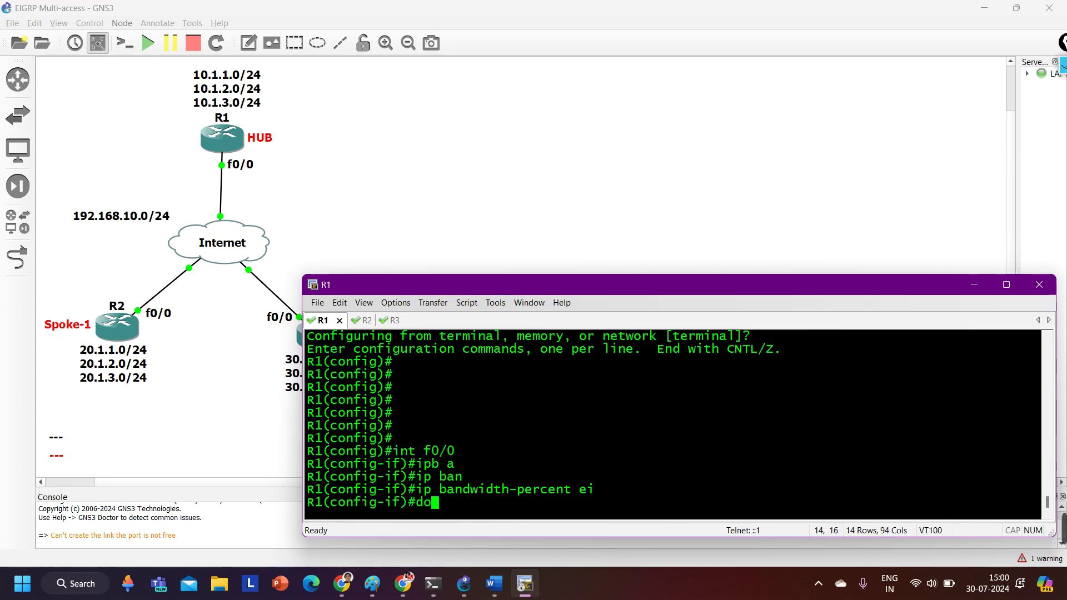
text( shoiw ip)
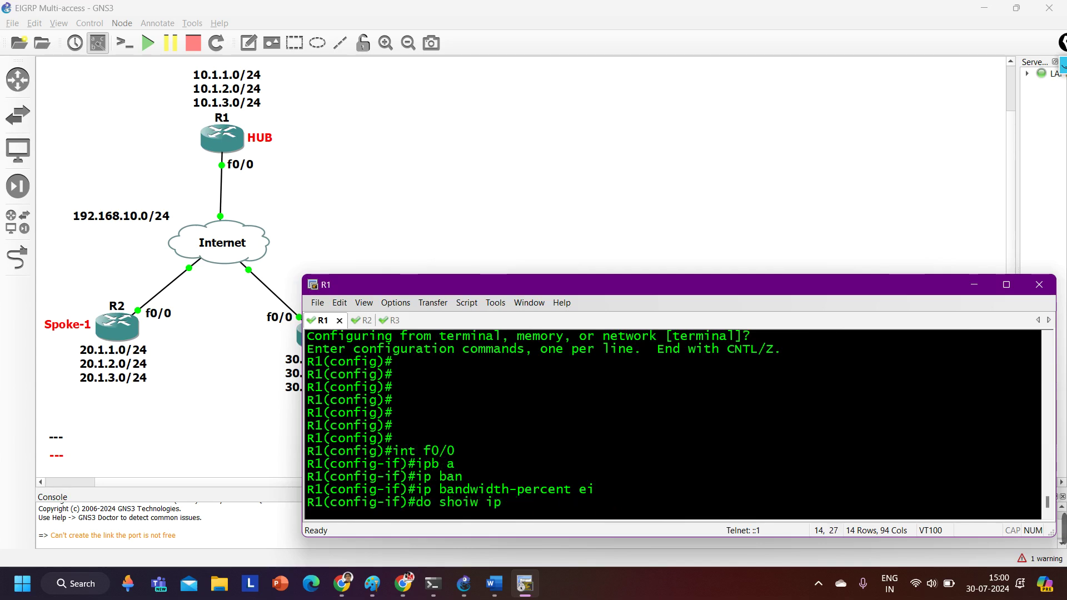
key(BackSpace)
key(BackSpace)
key(BackSpace)
key(BackSpace)
key(BackSpace)
text(w ip pro)
key(Return)
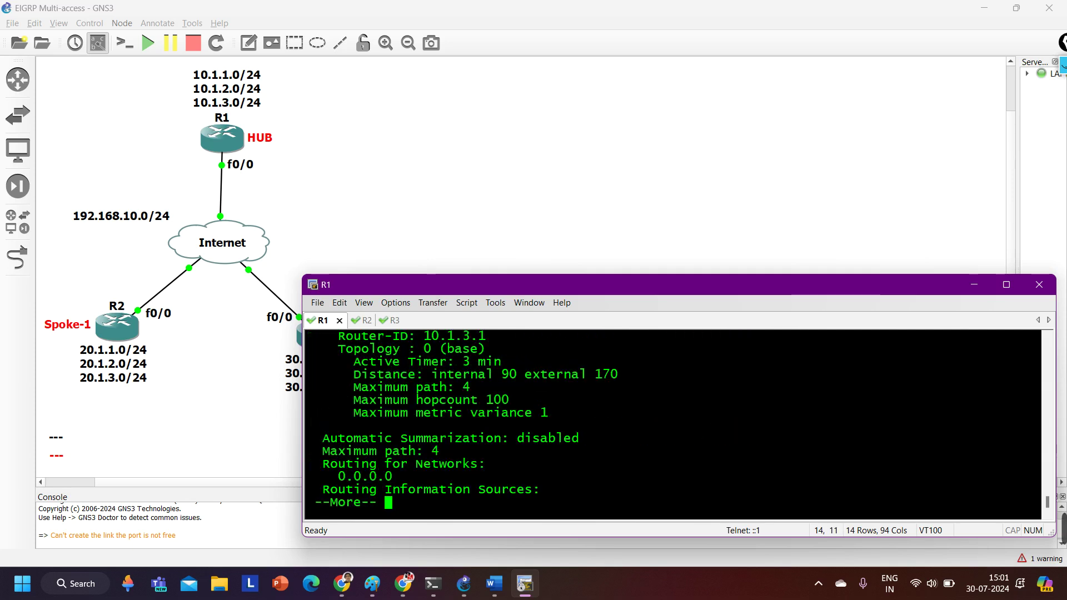
scroll(673, 425, up, 3)
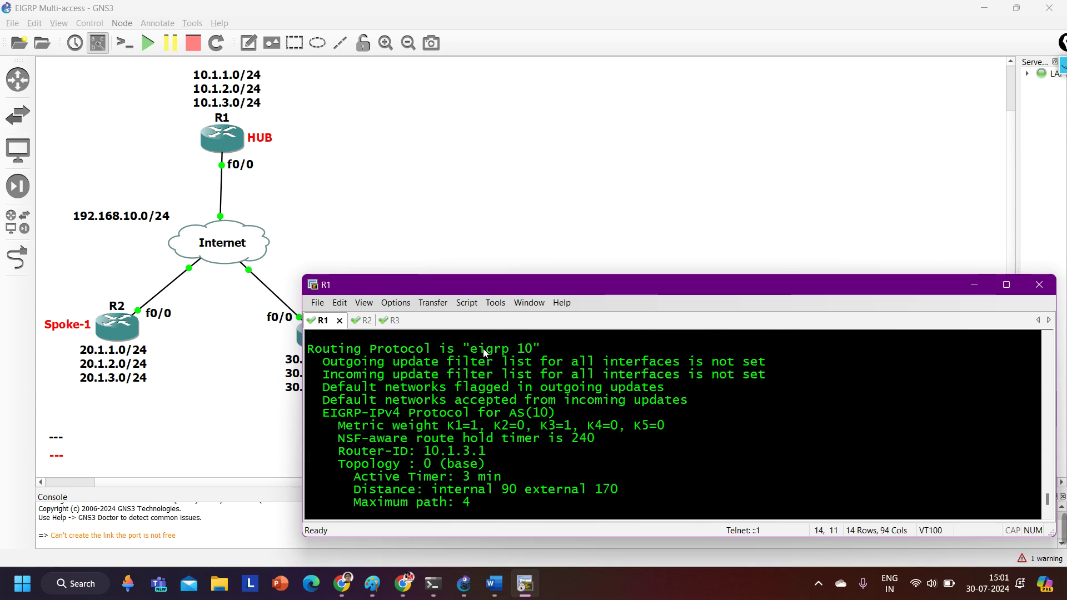
drag(477, 349, 539, 349)
scroll(539, 349, down, 3)
Apply 'ip bandwidth-percent eigrp 10 30' on f0/0 and exit to the privileged prompt with Ctrl+Z
text(q)
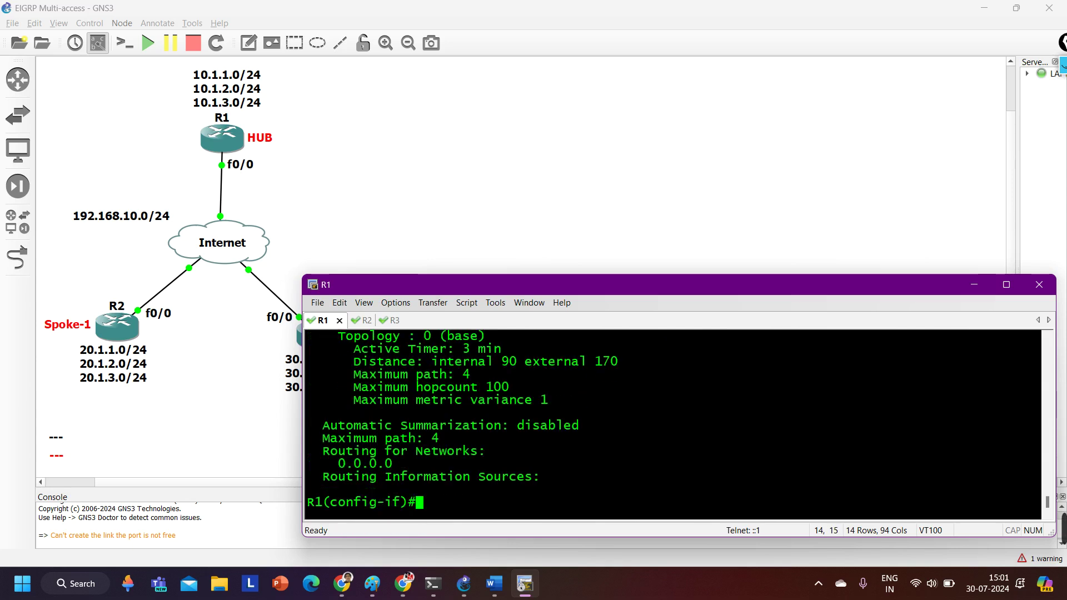
text(ip ban)
key(Tab)
text(ei)
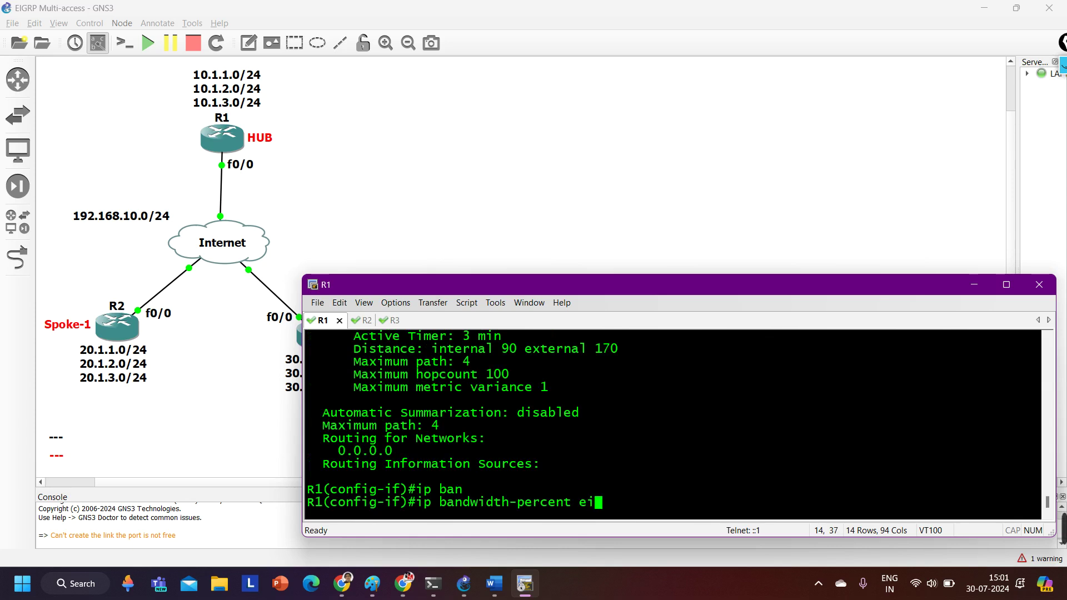
key(Tab)
text(10)
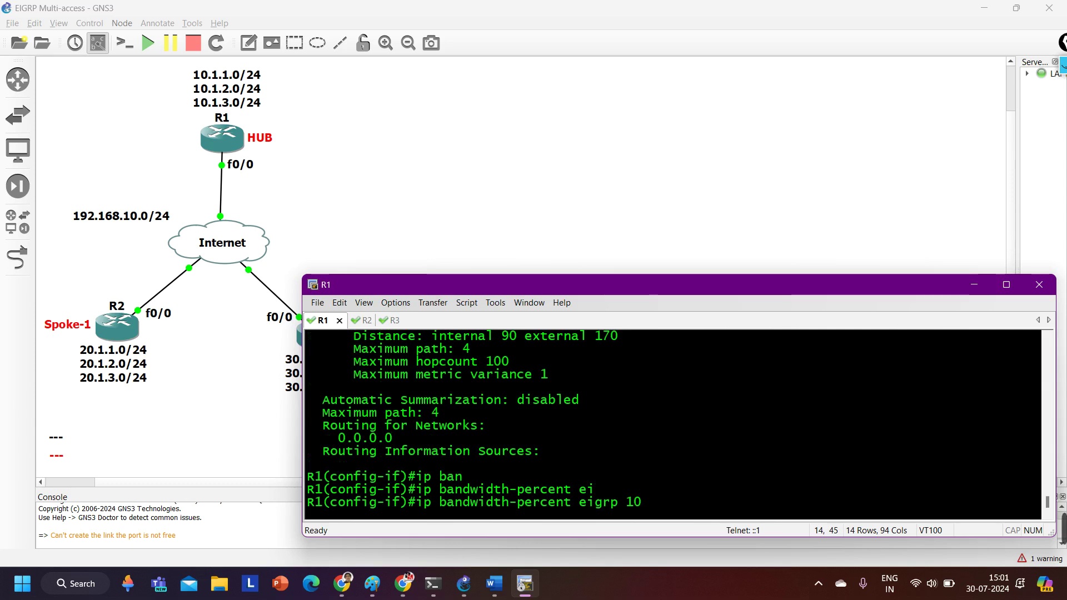
text( 30)
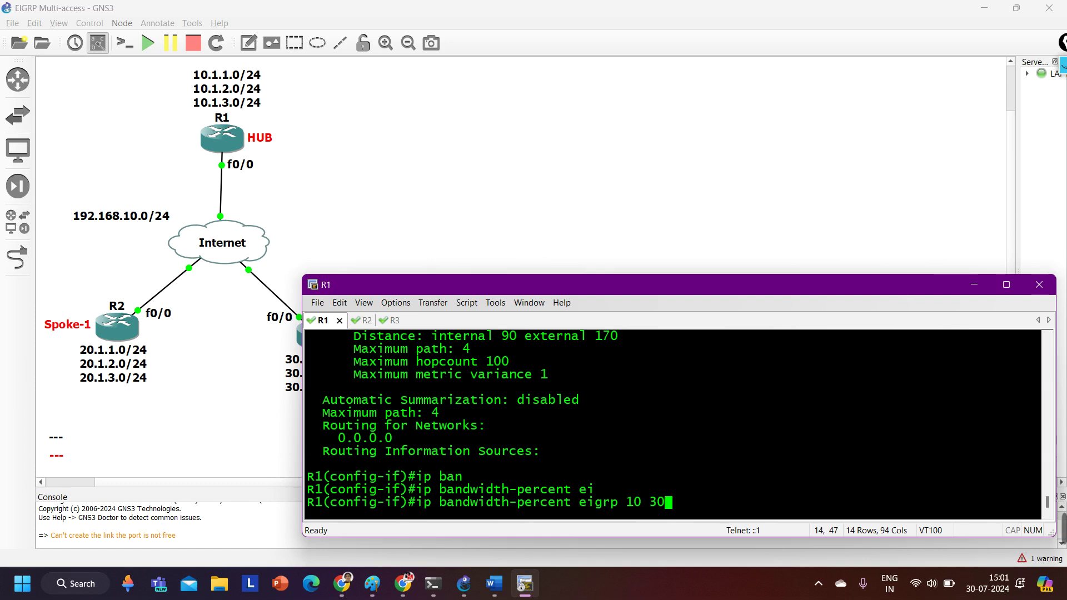
key(Return)
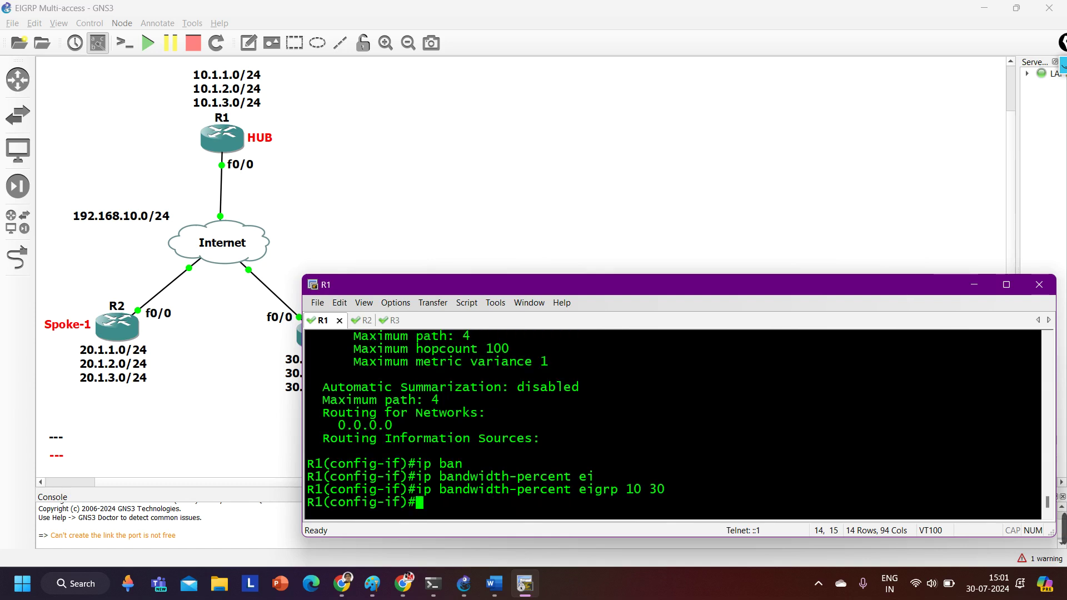
key(Return)
key(Return)
key(ctrl+z)
key(Return)
key(Return)
key(Return)
Run 'show ip eigrp interfaces detail FastEthernet0/0' on R1, highlight 'Interface BW percentage is 30', then switch to R2
text(s)
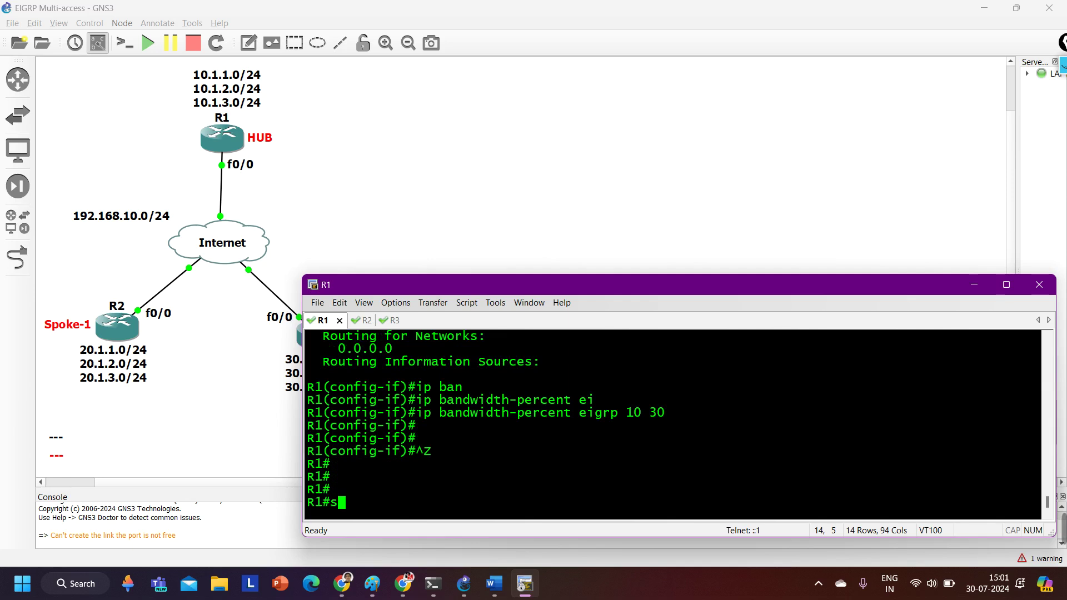
text(h)
key(Tab)
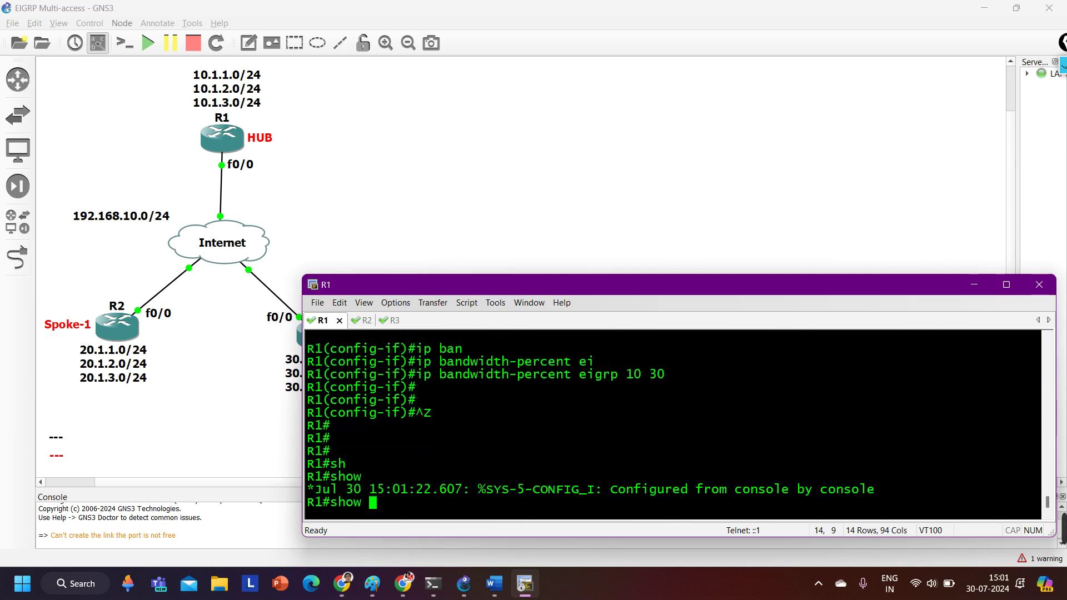
text(ip ei)
key(Tab)
text(int )
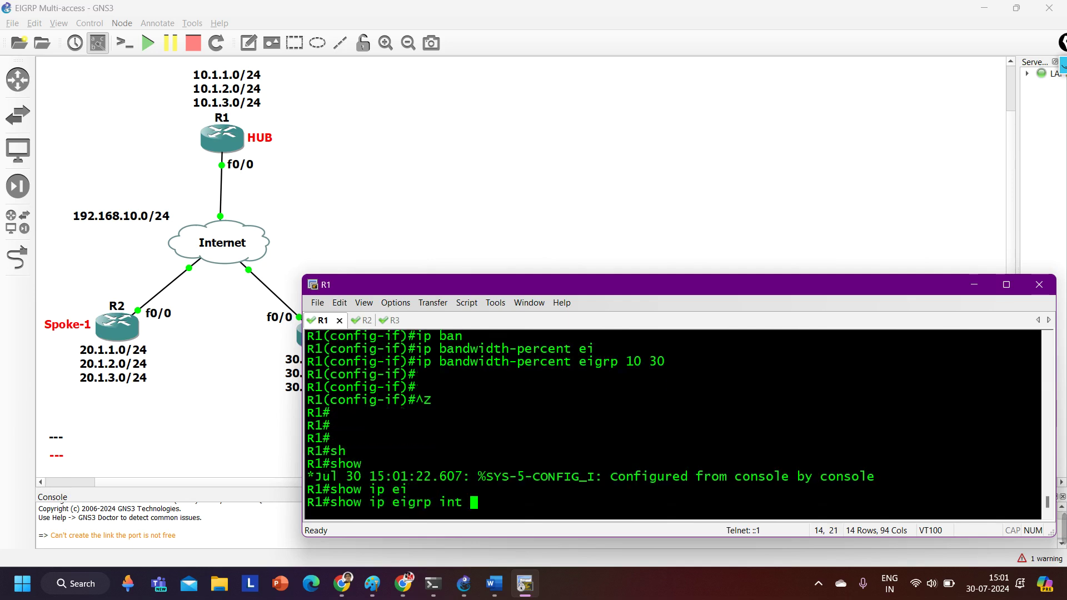
text(de)
key(Tab)
text(f)
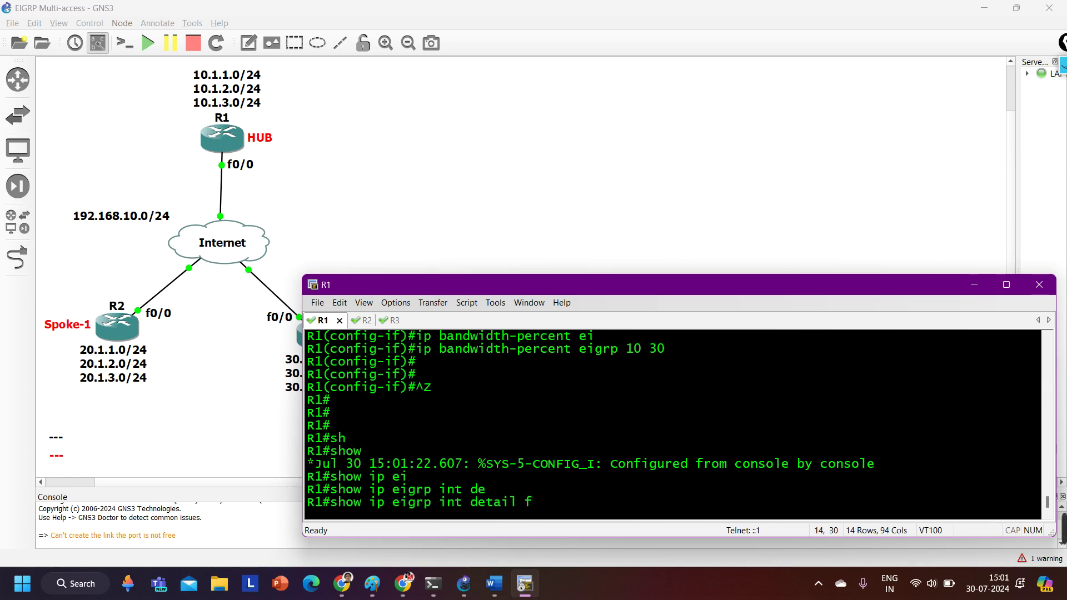
text(a)
key(Tab)
text(0/0)
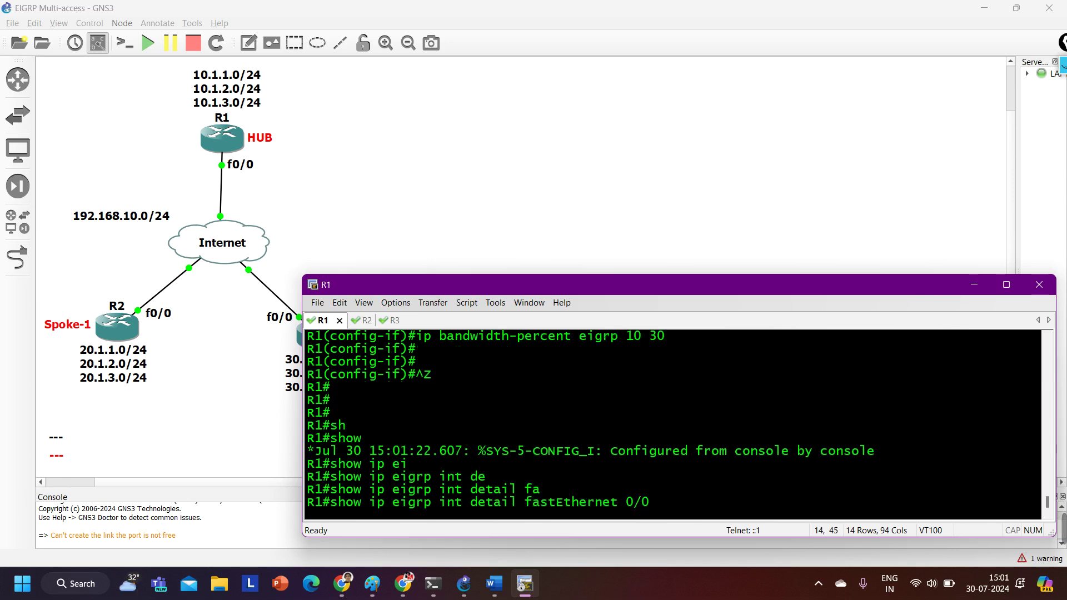
key(Return)
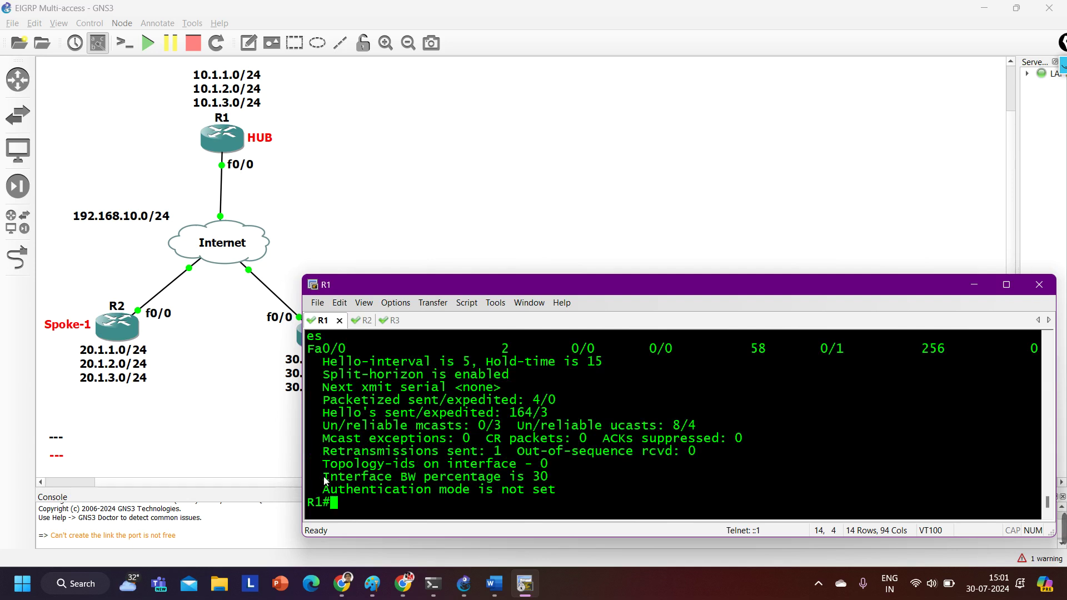
drag(326, 481, 570, 476)
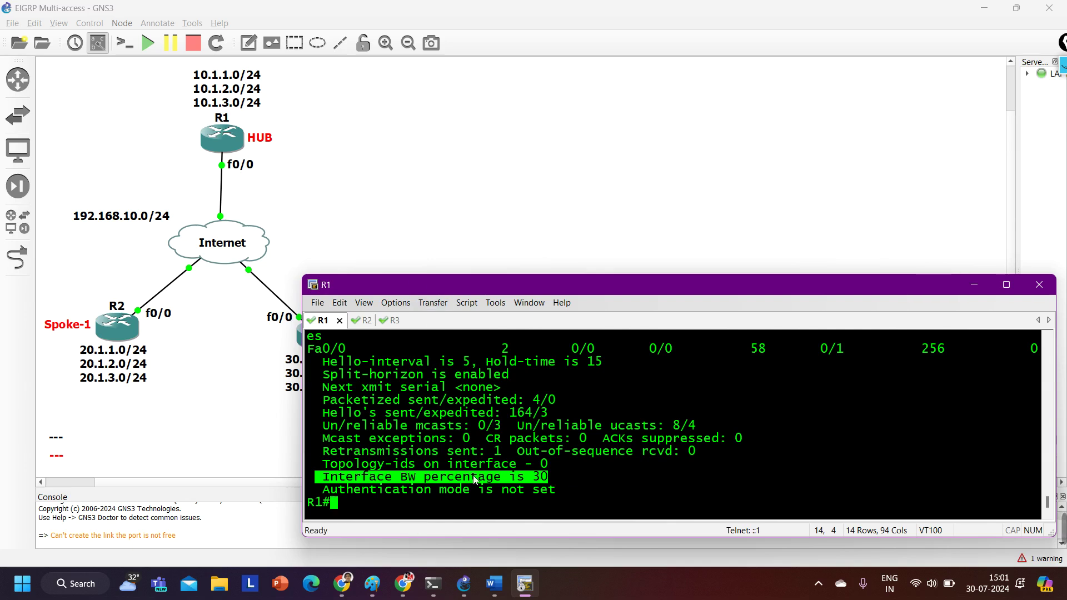
key(ctrl+Tab)
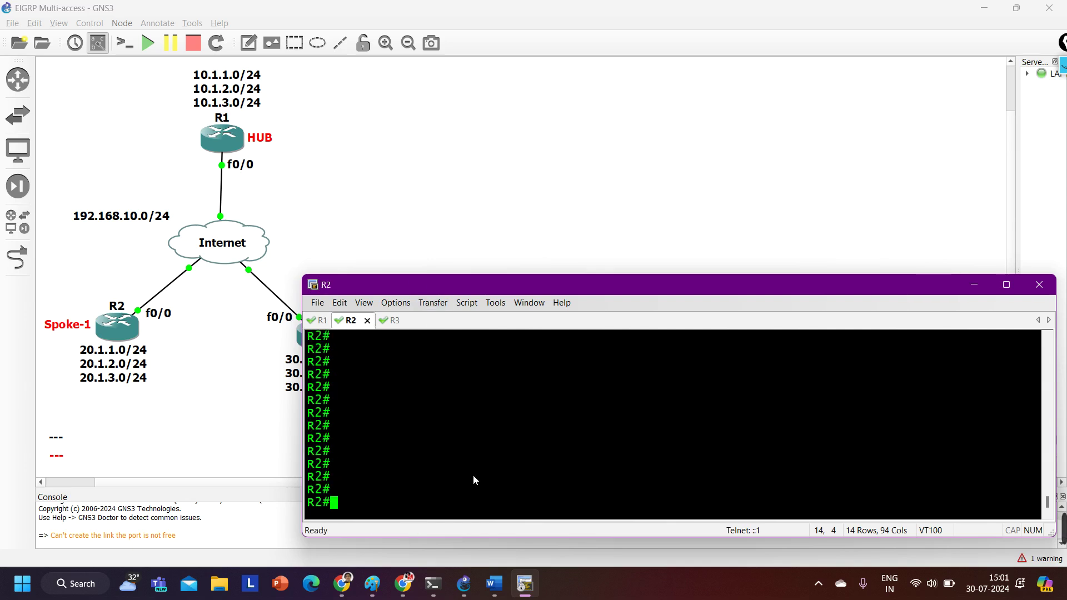
On R2, apply 'ip bandwidth-percent eigrp 10 30' under interface f0/0, then move to R3
text(conf)
key(Tab)
key(Return)
key(Return)
key(Return)
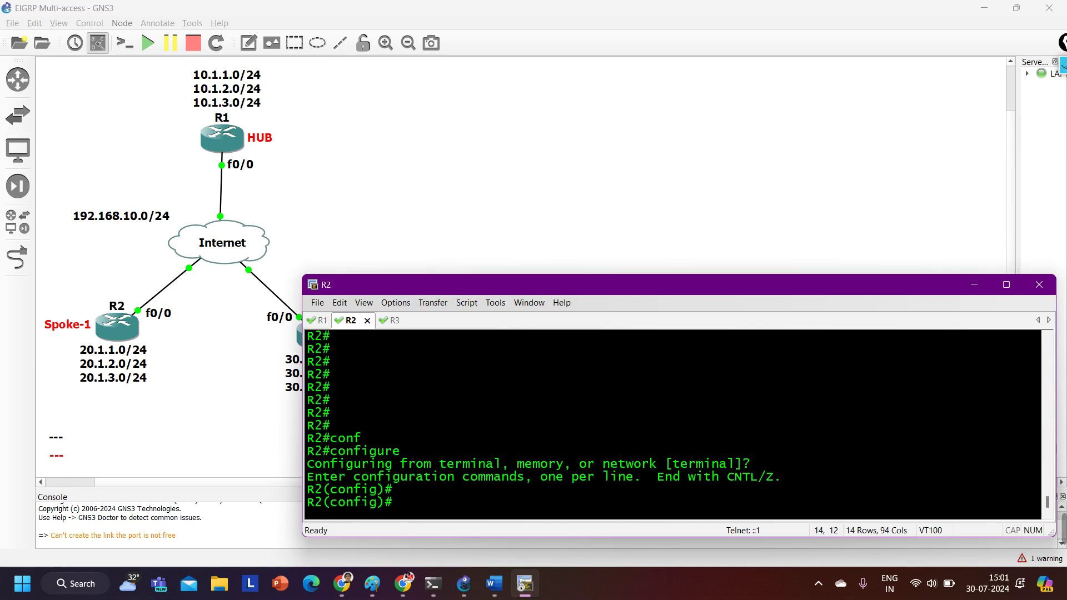
text(int f0/0)
key(Return)
text(ip ban)
key(Tab)
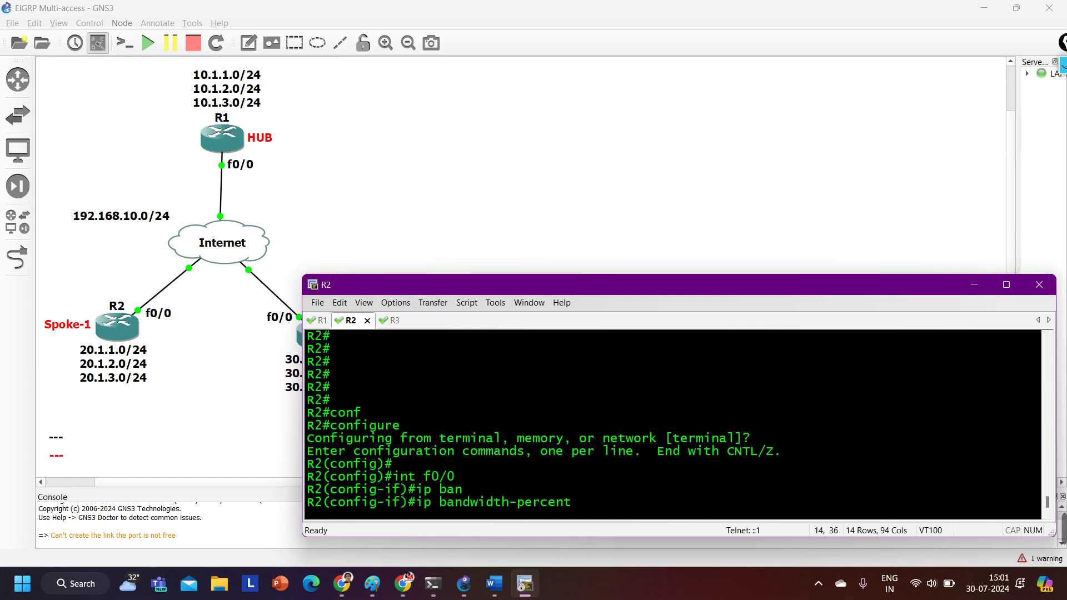
text(ei)
key(Tab)
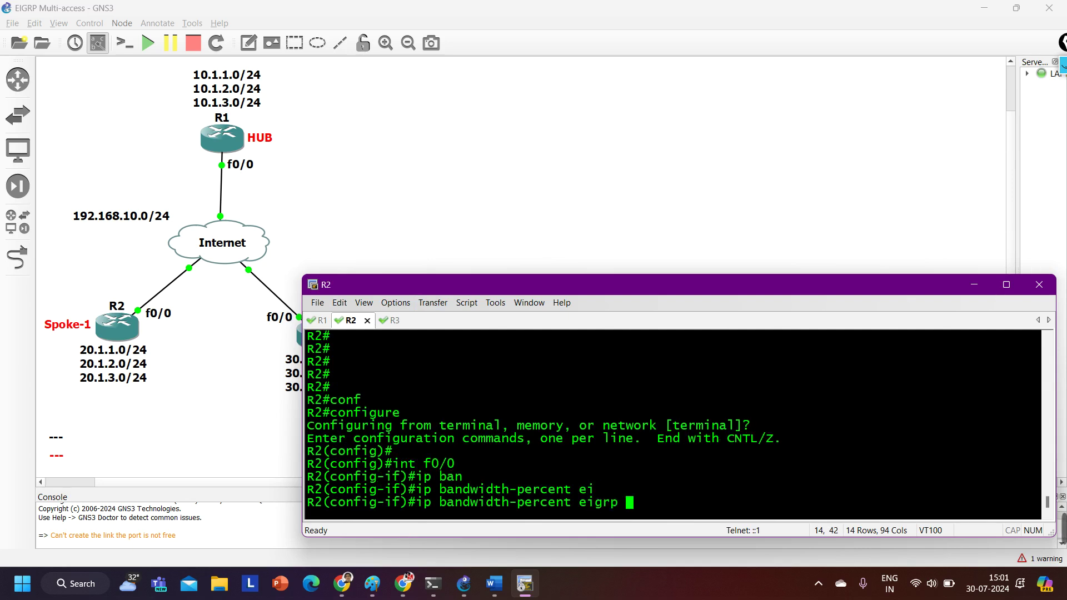
text(10 30)
key(Return)
key(ctrl+Tab)
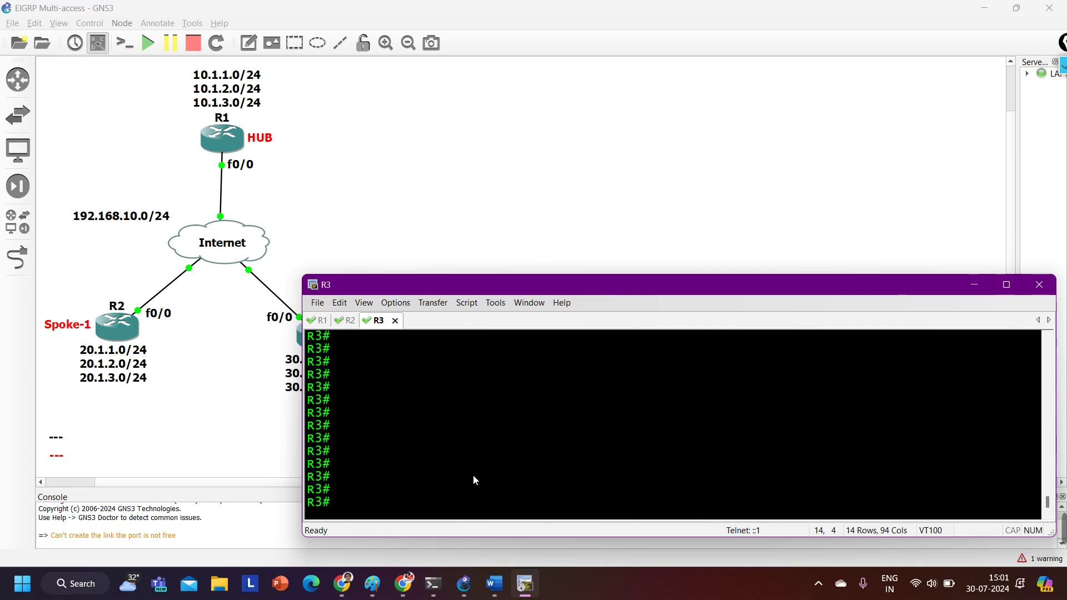
On R3, apply 'ip bandwidth-percent eigrp 10 30' under interface f0/0 and exit with Ctrl+Z
text(conf)
key(Tab)
key(Return)
key(Return)
key(Return)
text(in)
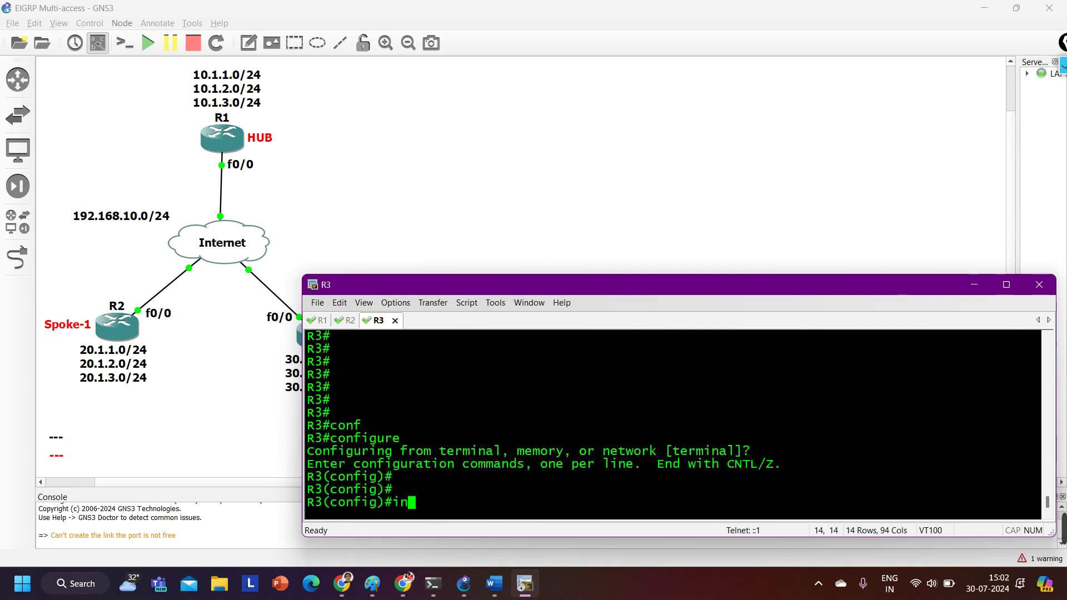
text(t f0/0)
key(Return)
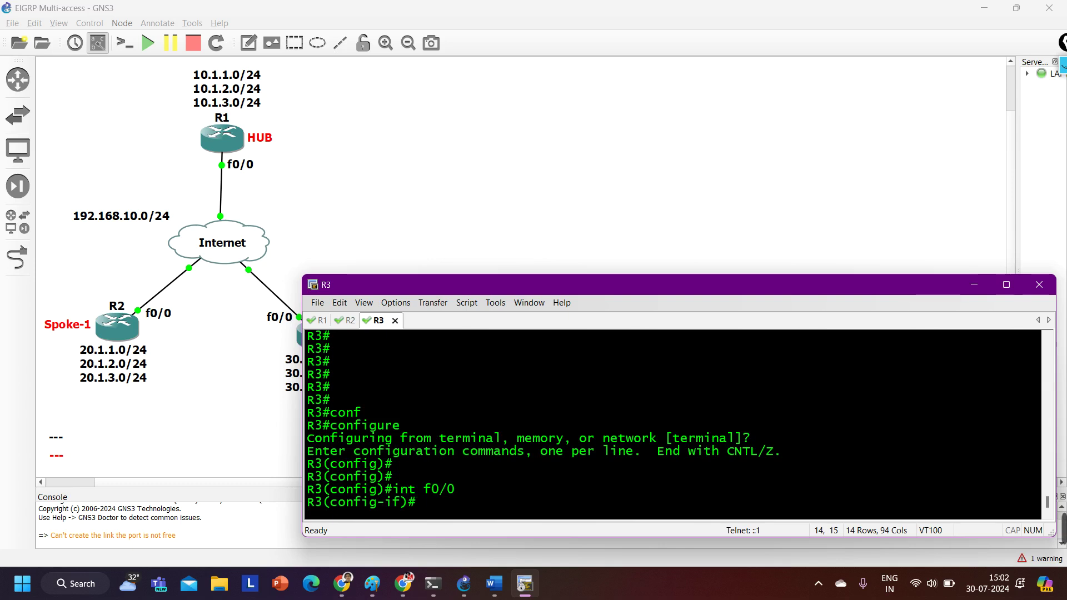
text(ip ba)
key(Tab)
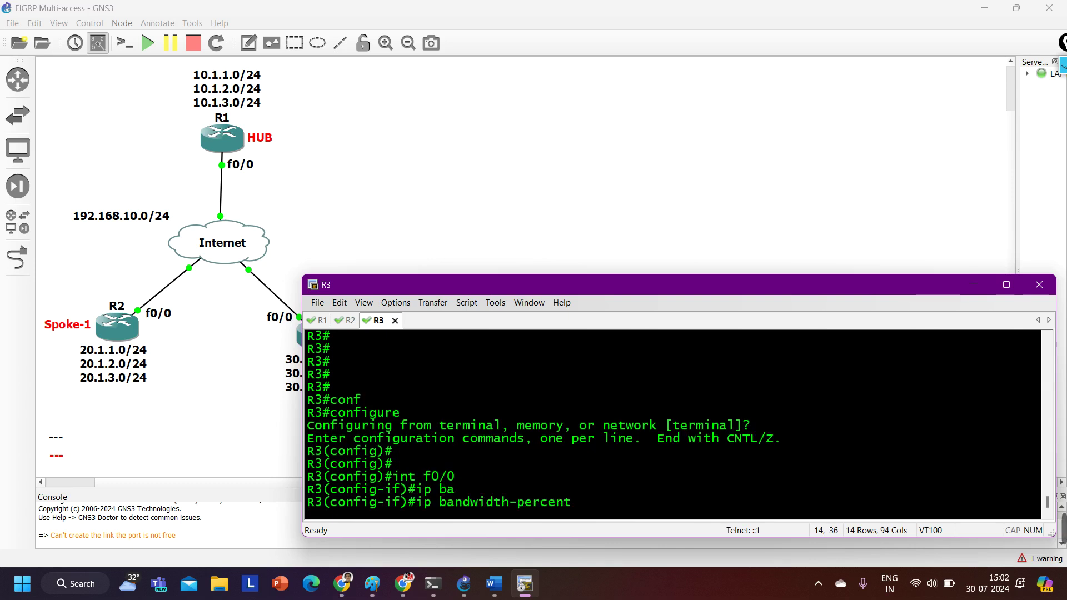
text(ei)
key(Tab)
text(10 )
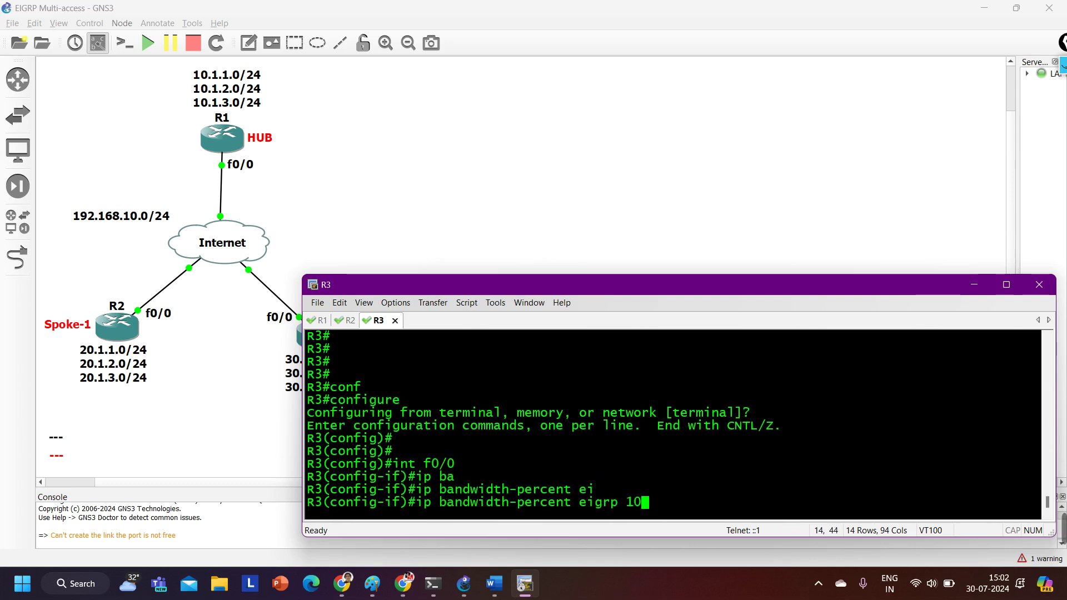
text(30)
key(Return)
key(ctrl+z)
key(Return)
key(Return)
key(Return)
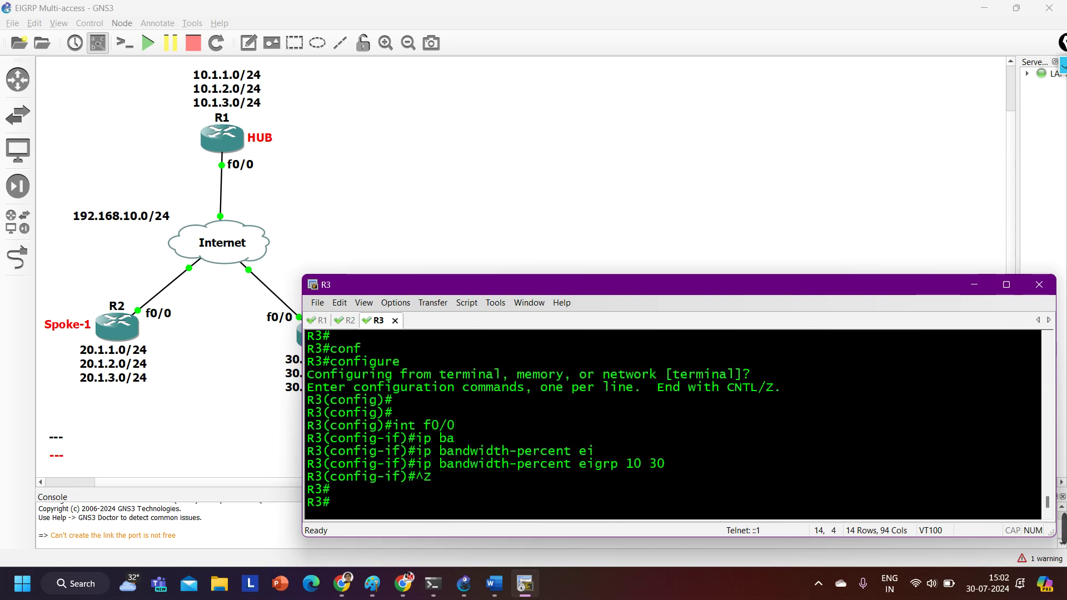
Run 'show ip eigrp interfaces detail FastEthernet0/0' on R3 and highlight 'Interface BW percentage is 30'
text(sh)
key(Tab)
text(ip ei)
key(Tab)
text(ion)
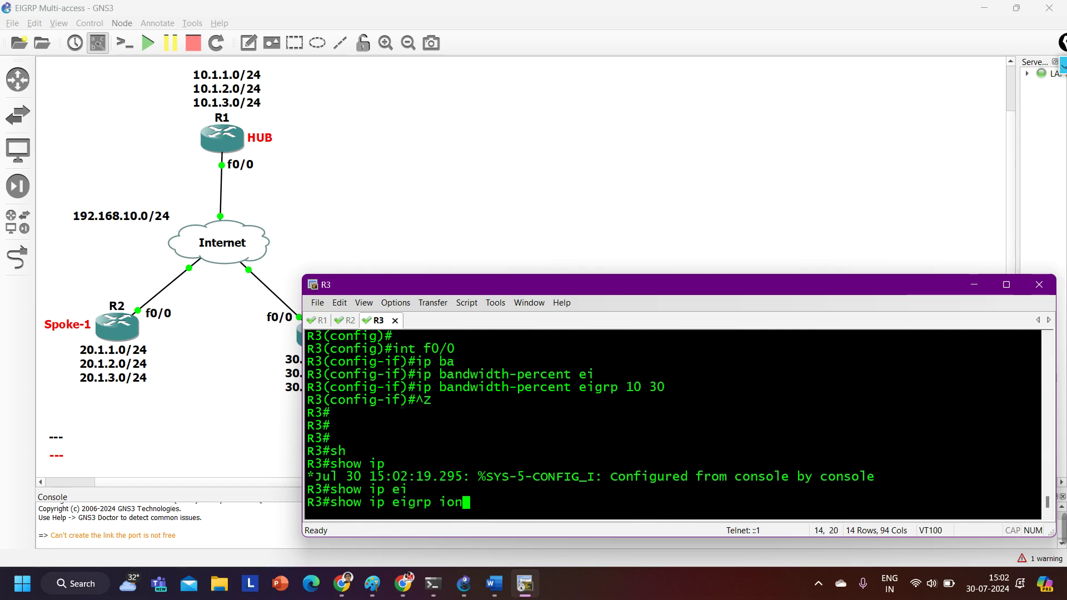
text(t)
key(BackSpace)
key(BackSpace)
key(BackSpace)
text(nt de)
key(Tab)
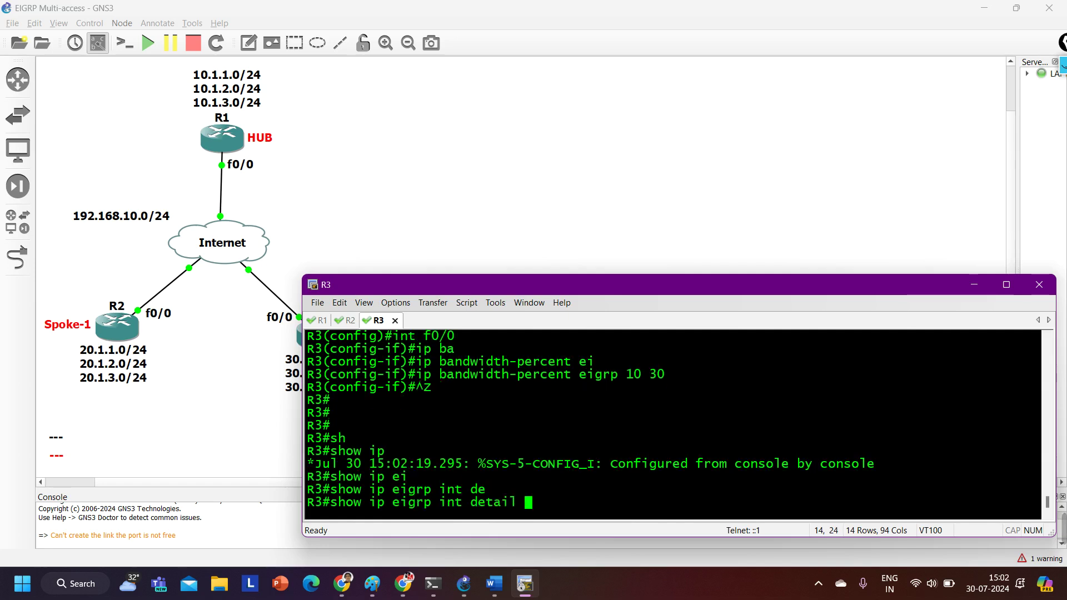
text(fa)
key(Tab)
text(0/0)
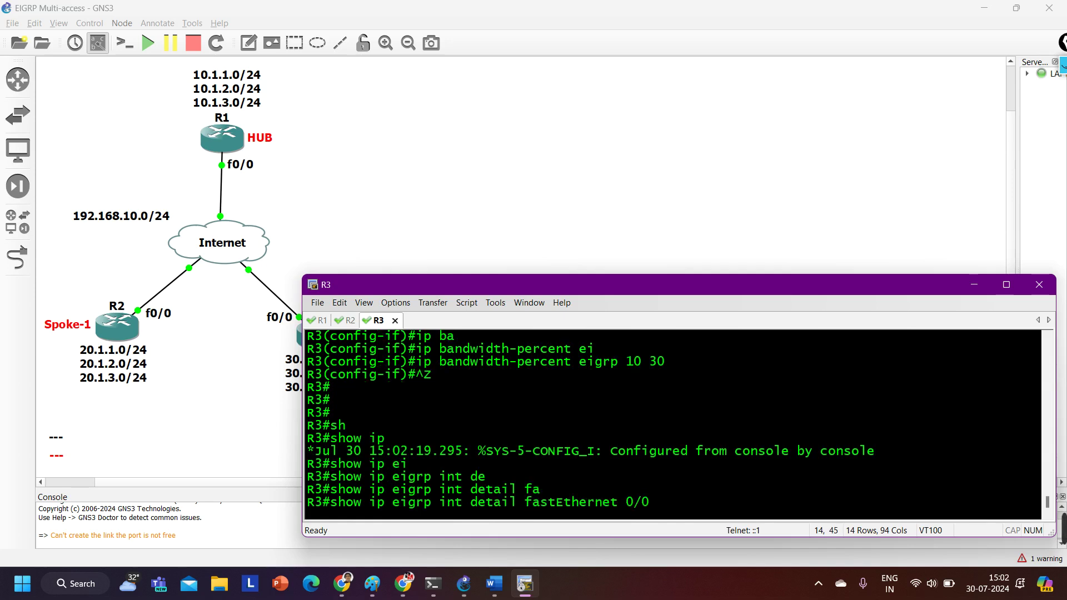
key(Return)
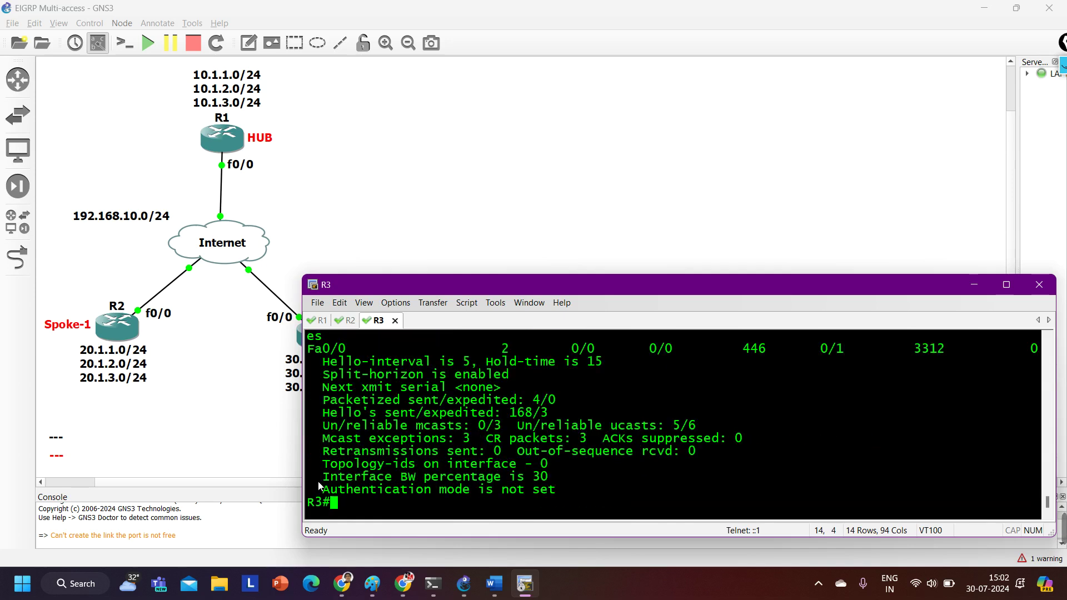
drag(319, 478, 560, 472)
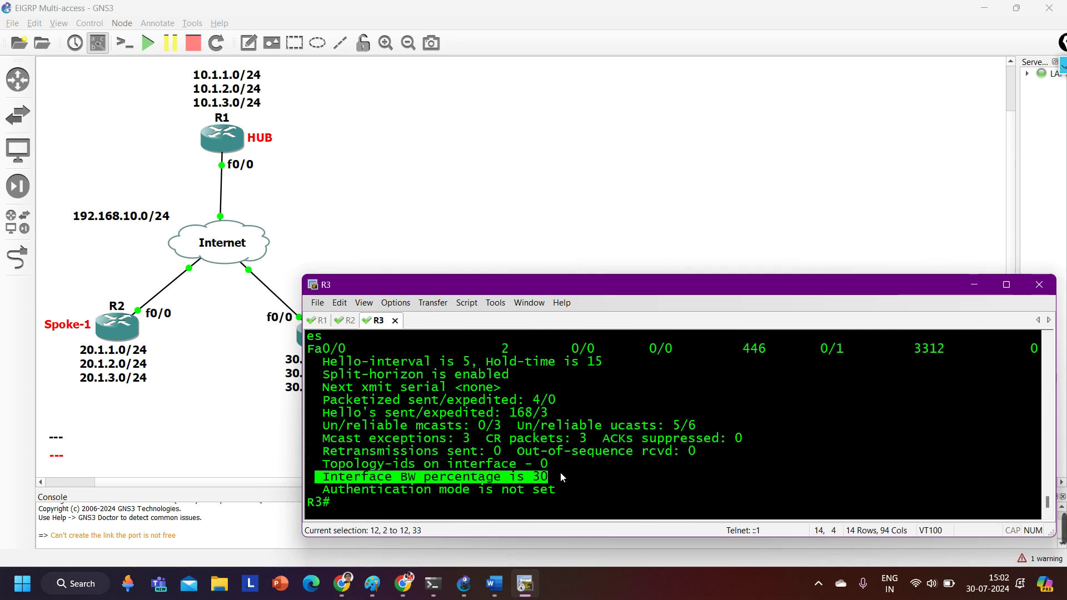